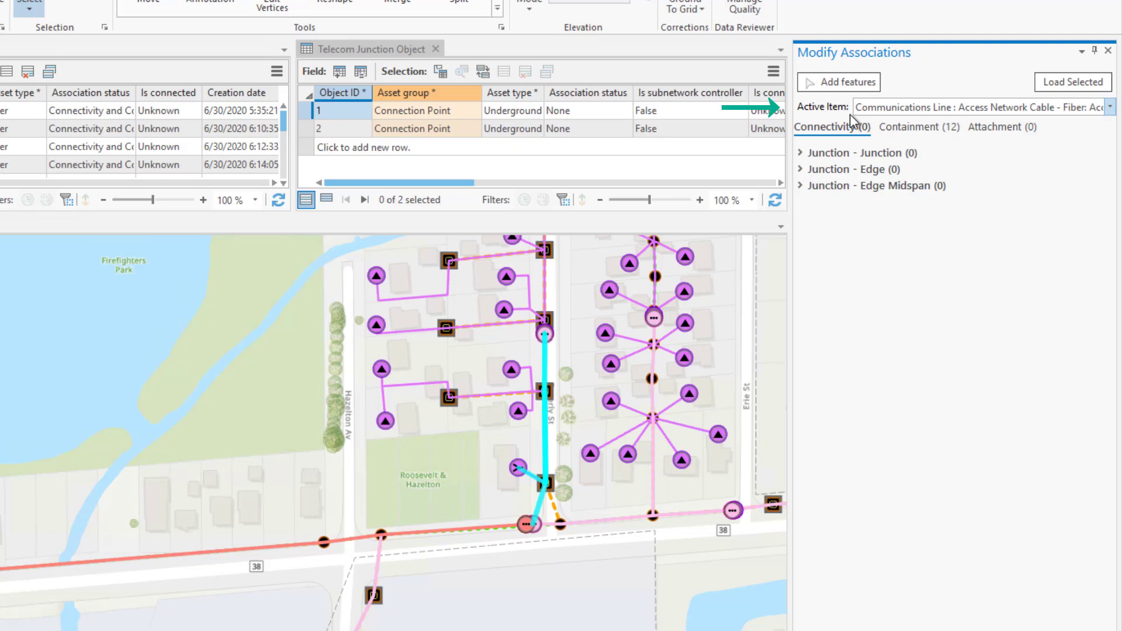
- Cycle the active item through Strnd-1505, Access Network Cable, and finally Drop Network Cable
click(1110, 108)
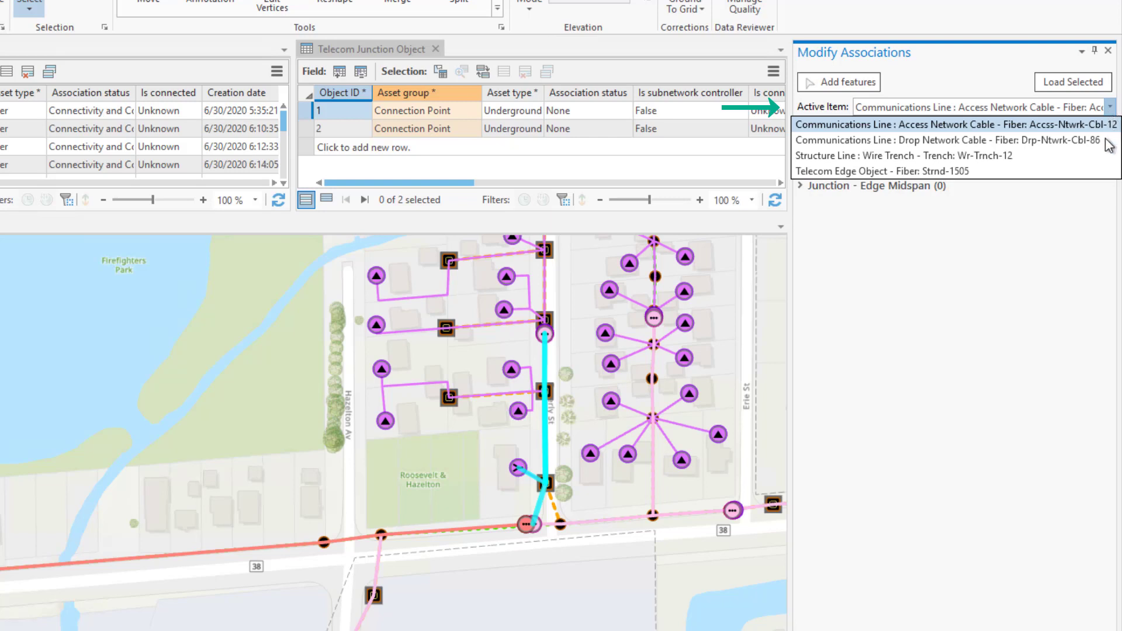
click(1080, 171)
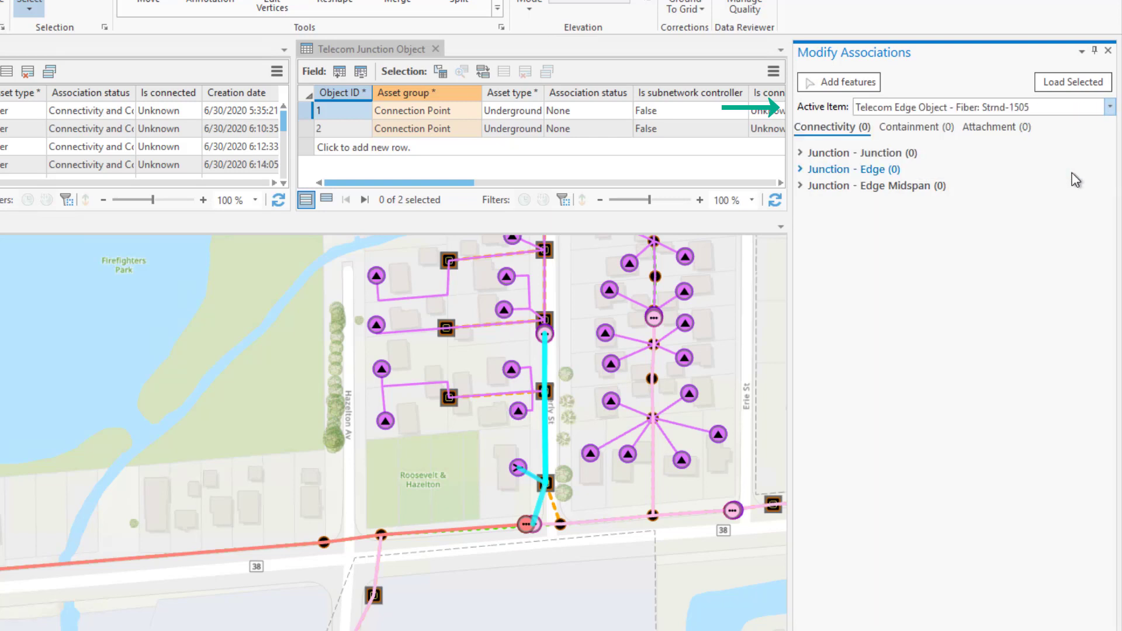
click(956, 110)
click(958, 127)
click(972, 110)
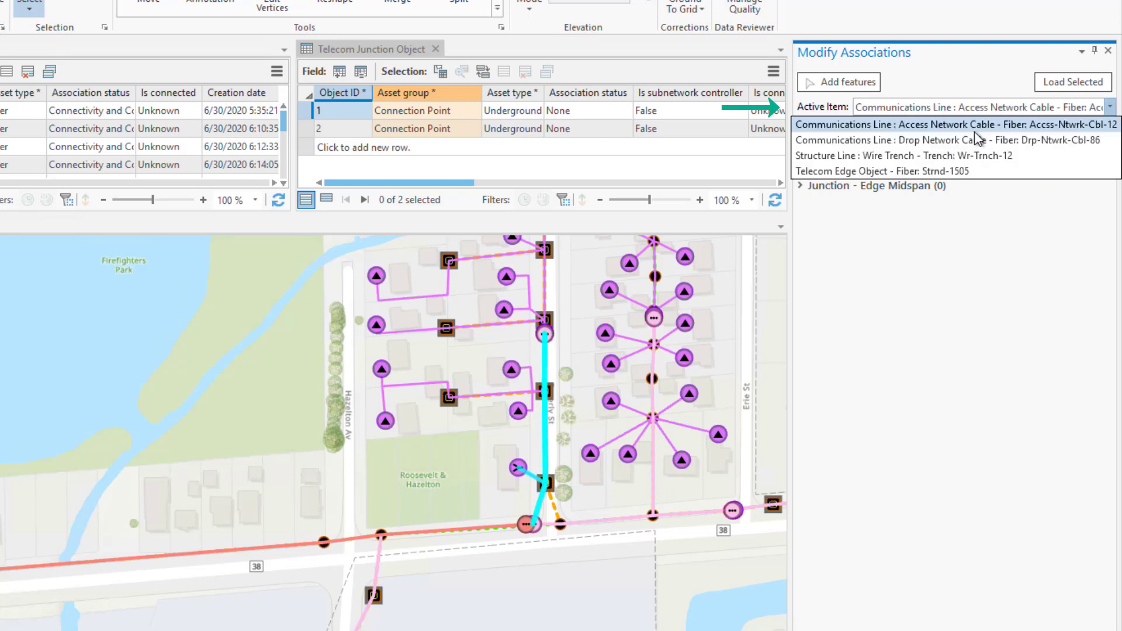
click(972, 138)
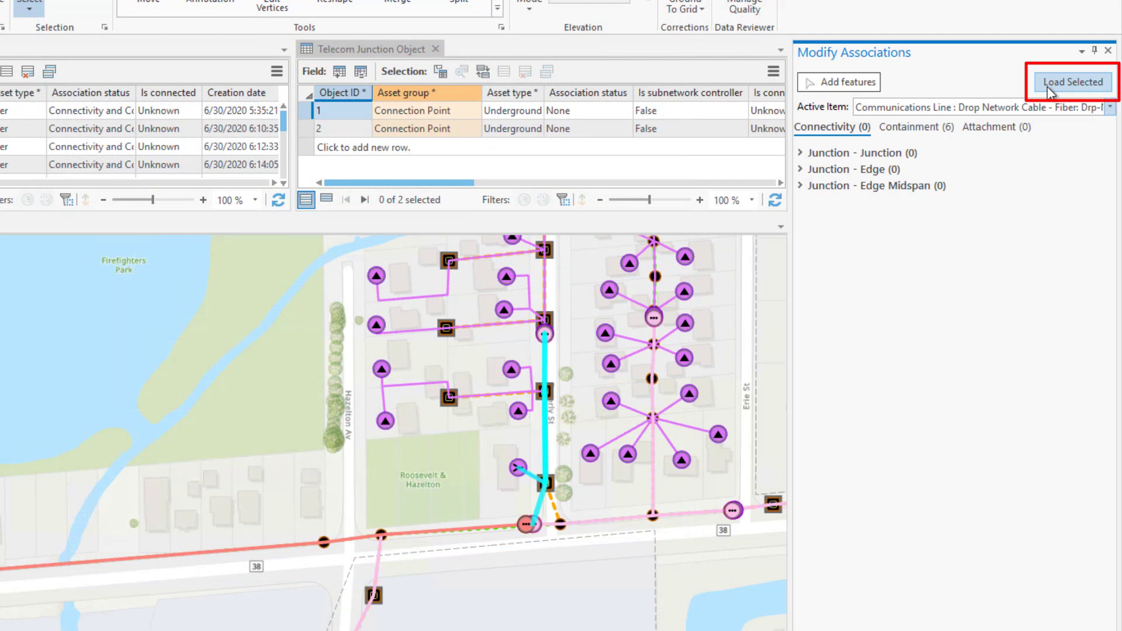
- Load the second Telecom Junction Object row (Underground), keeping Access Network Cable as the active item
click(305, 117)
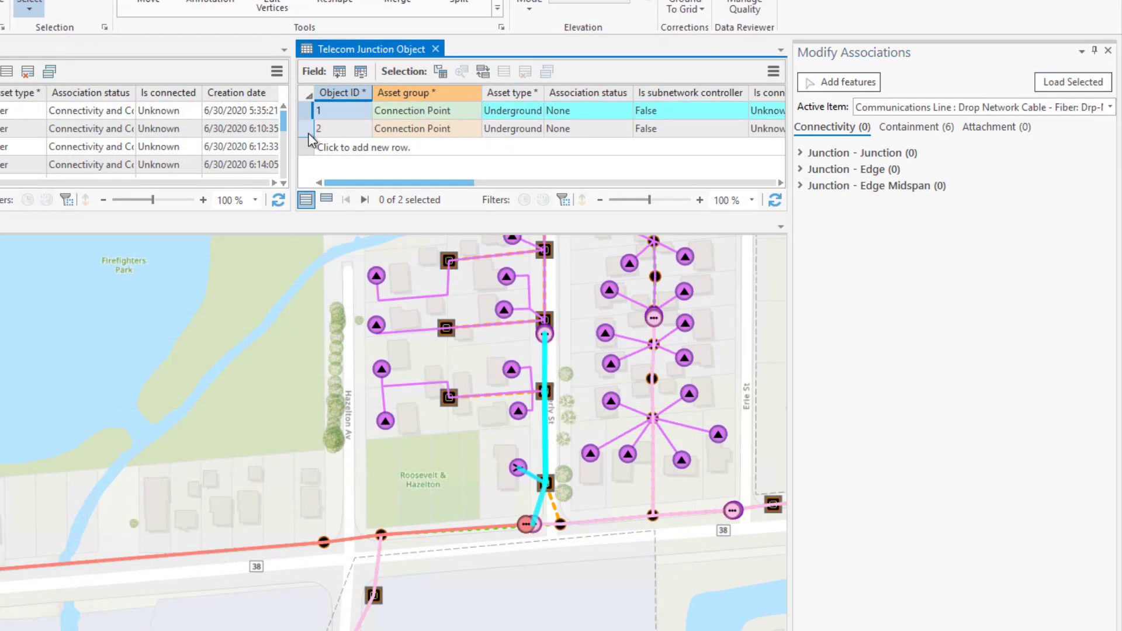
click(307, 129)
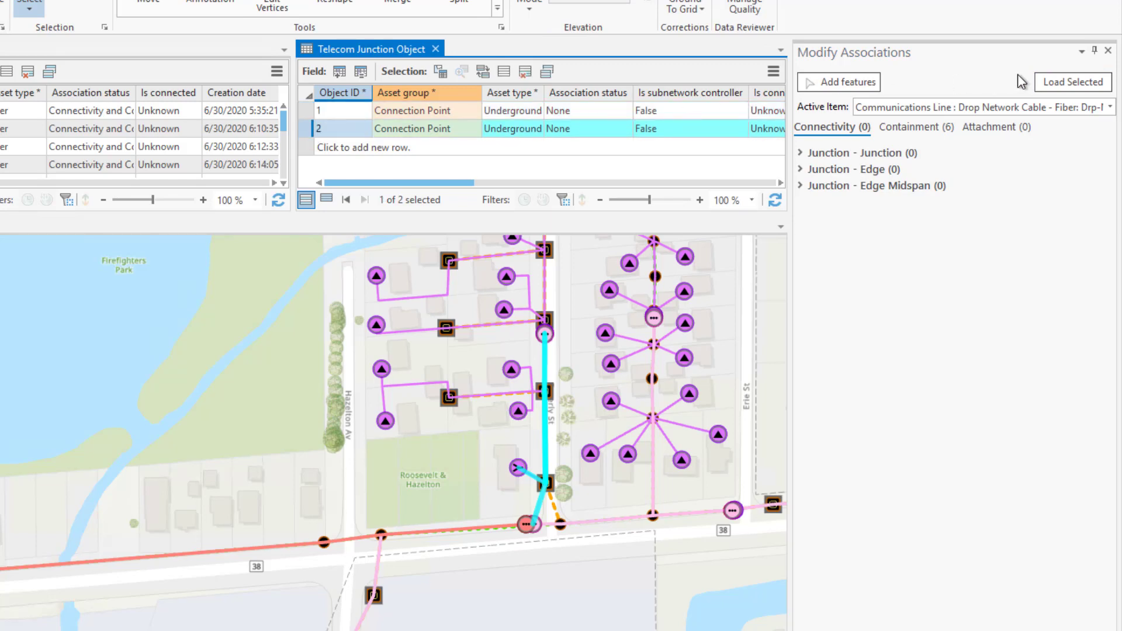
click(1052, 81)
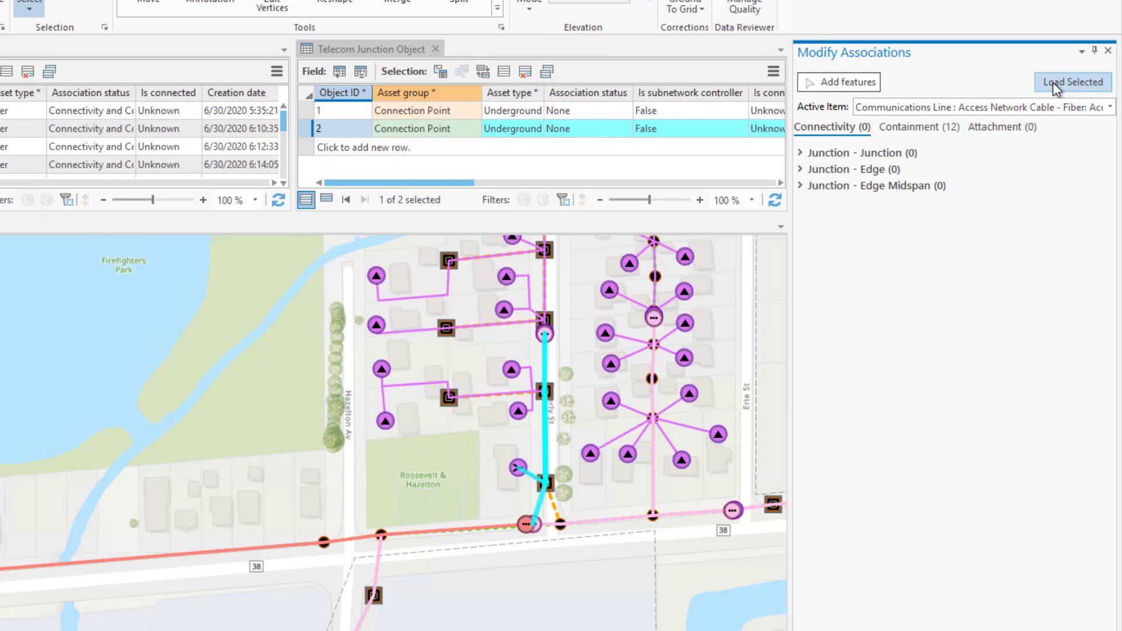
click(1065, 106)
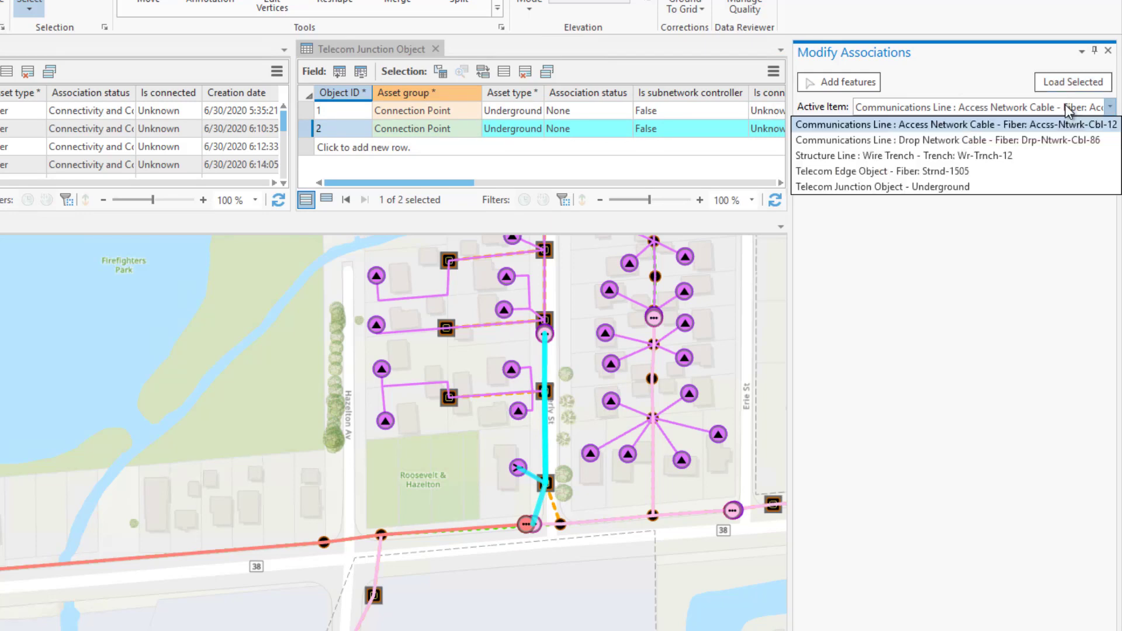
click(1054, 212)
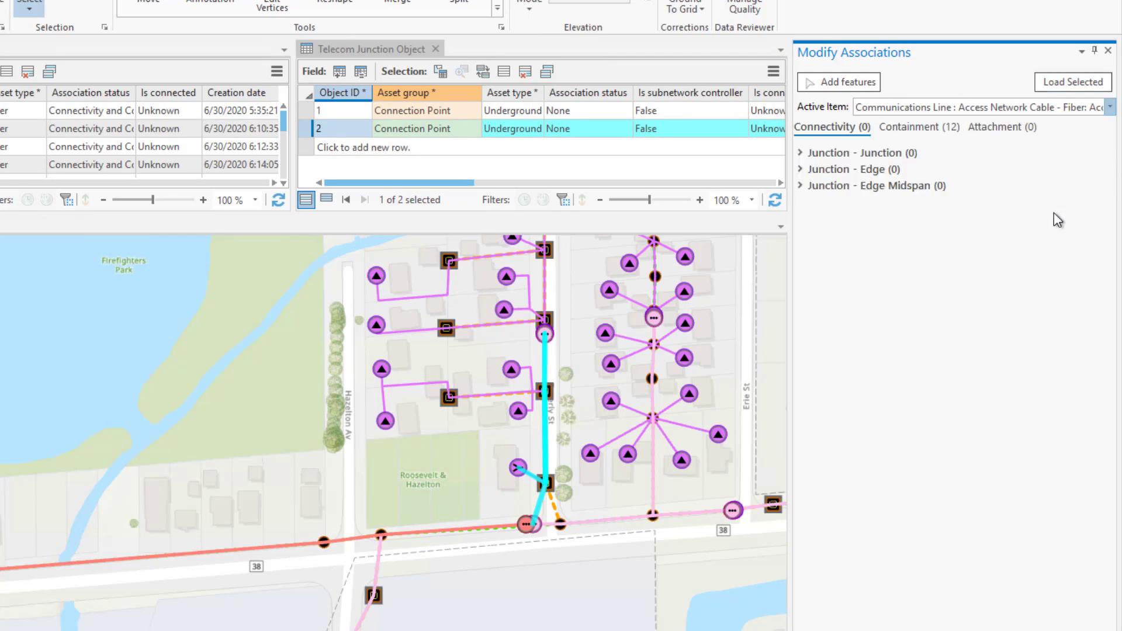
- Make Drop Network Cable active and expand its Contains and Contained In groups: four strands and Wr-Trnch-12/13
click(911, 111)
click(914, 140)
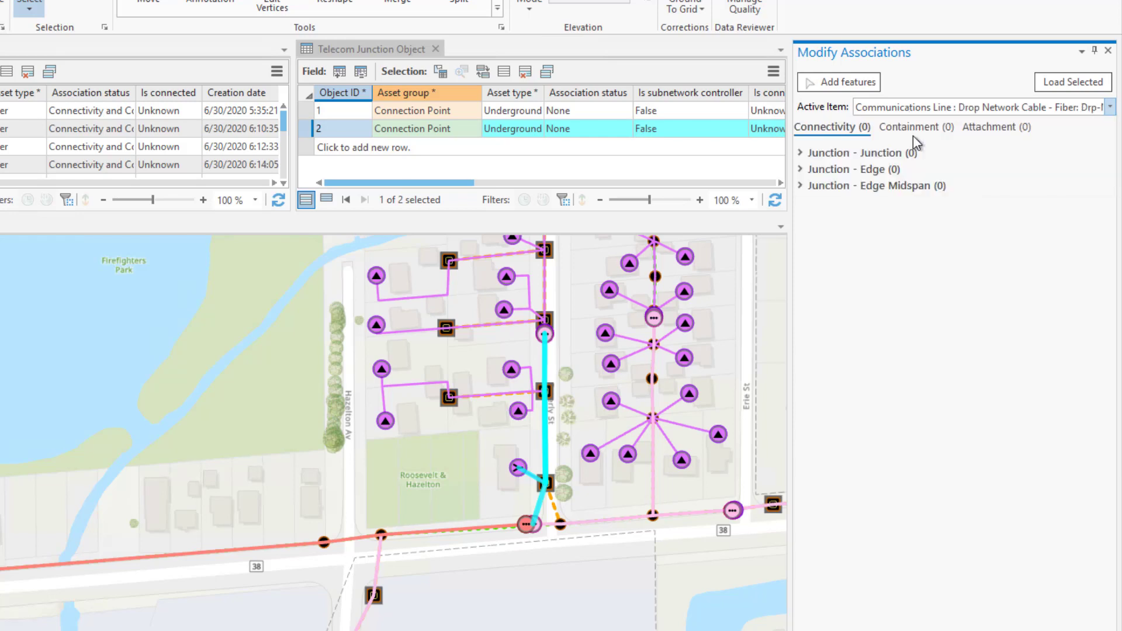
click(925, 130)
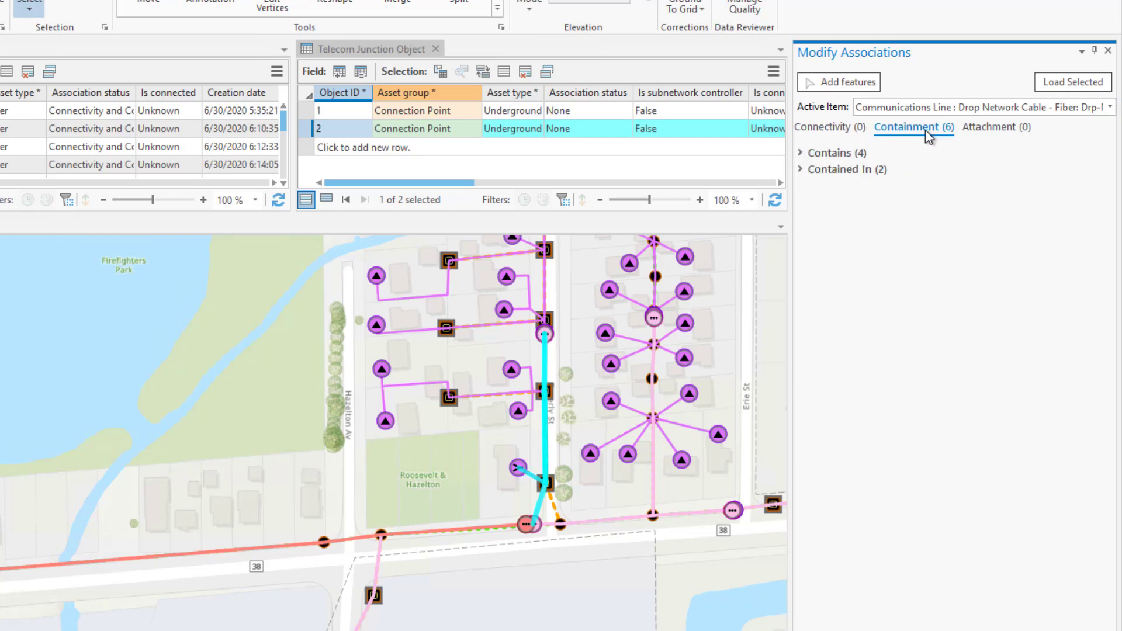
click(802, 153)
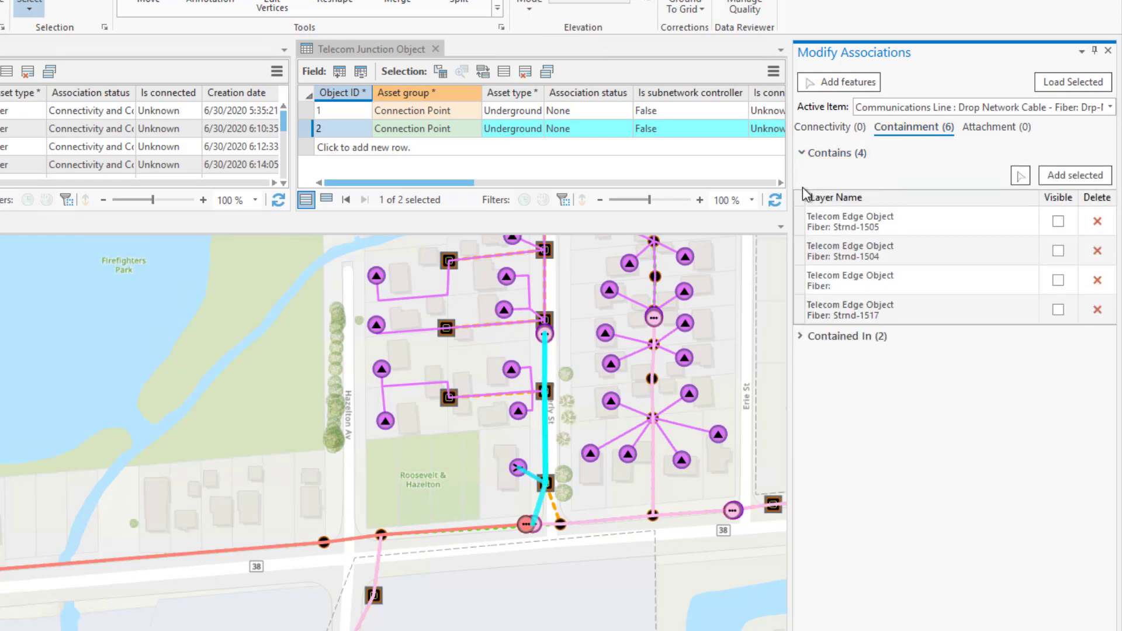
click(800, 336)
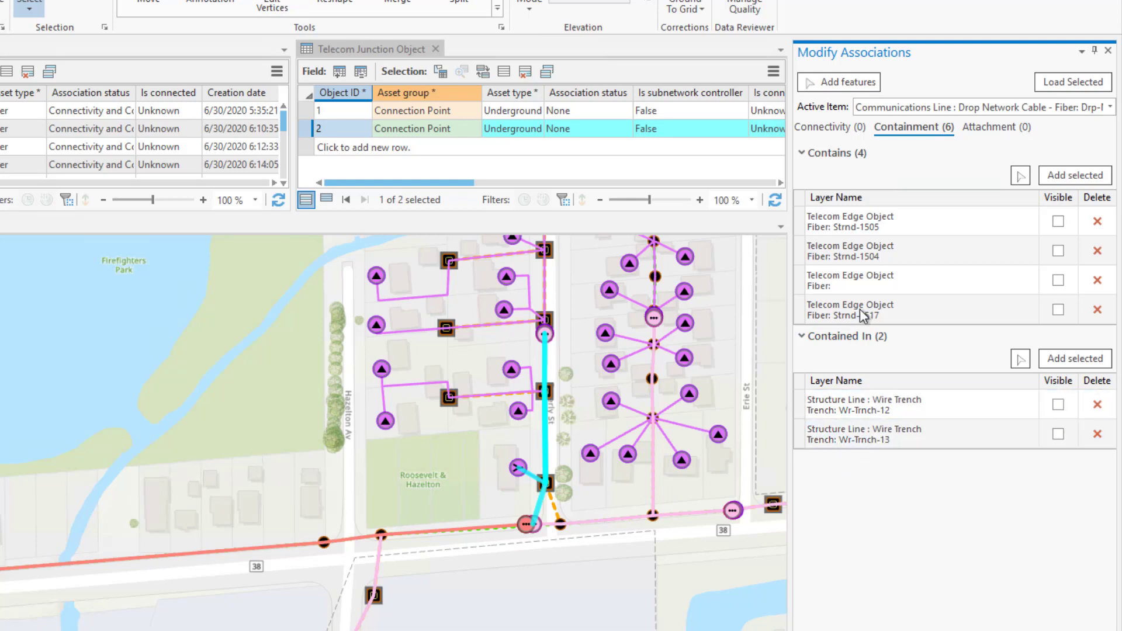
click(843, 127)
click(888, 109)
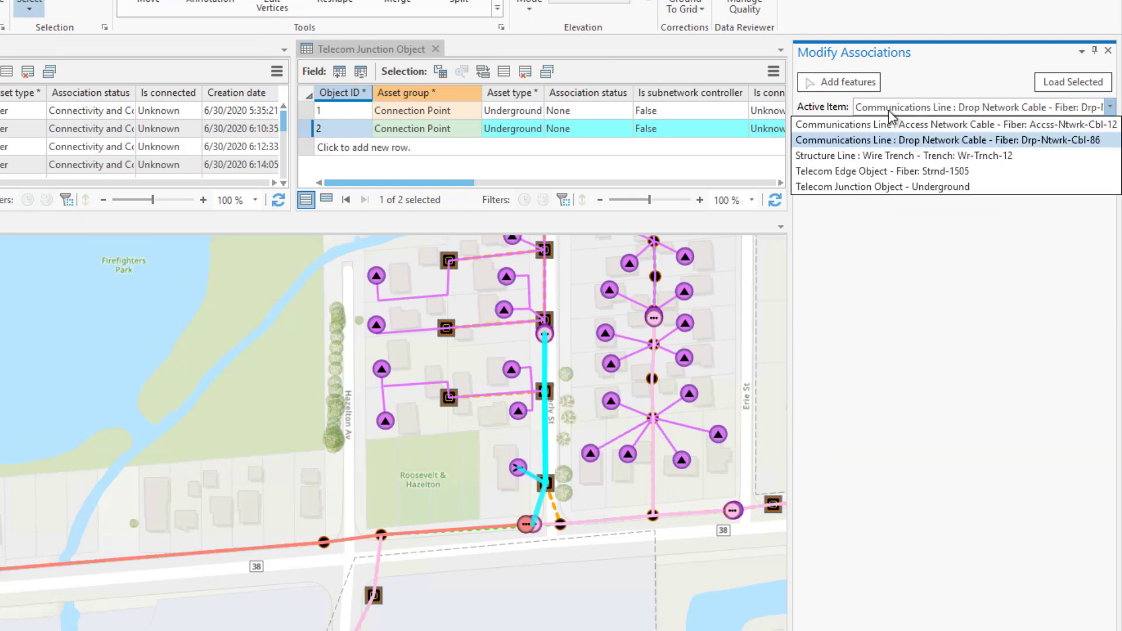
- Activate Strnd-1505 and expand Junction - Junction, Junction - Edge and Junction - Edge Midspan groups
click(888, 171)
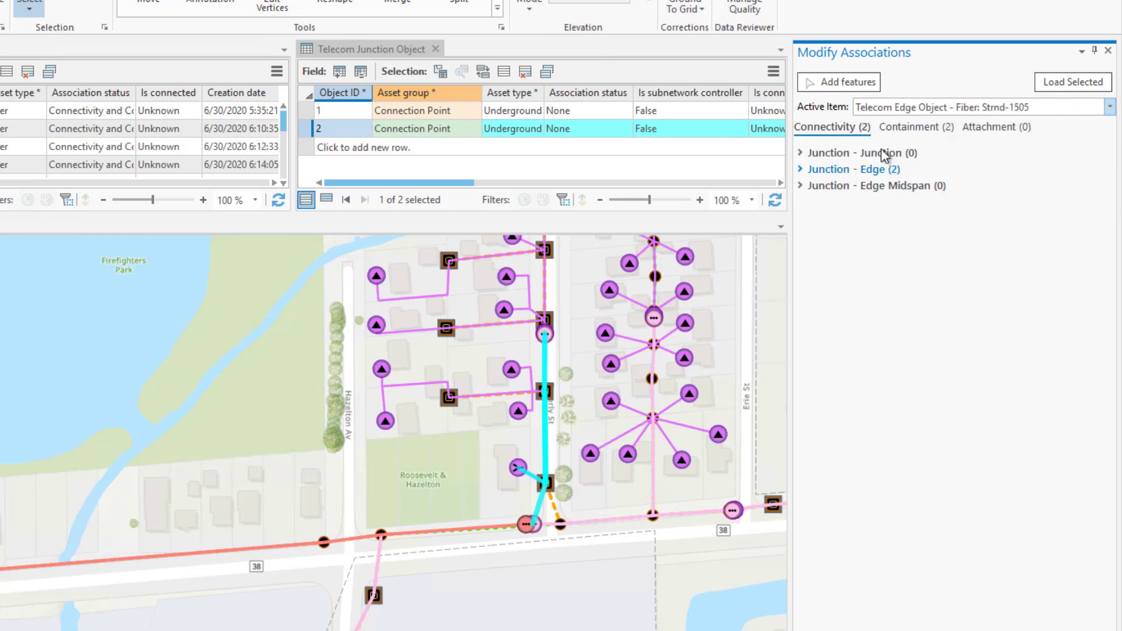
click(801, 153)
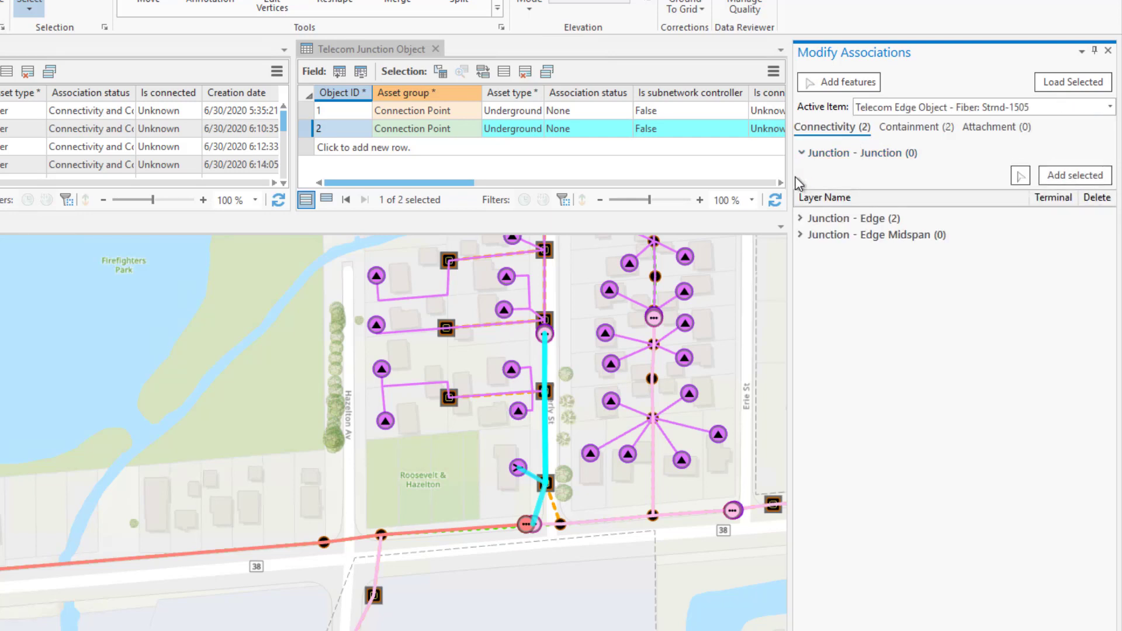
click(800, 219)
click(801, 343)
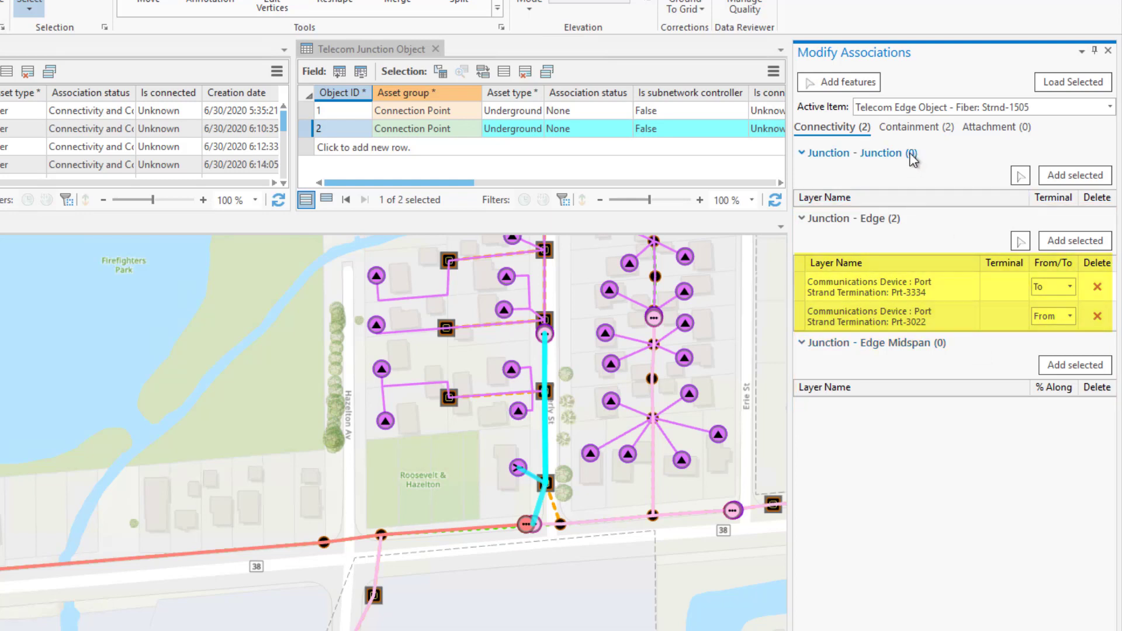
click(804, 154)
click(806, 154)
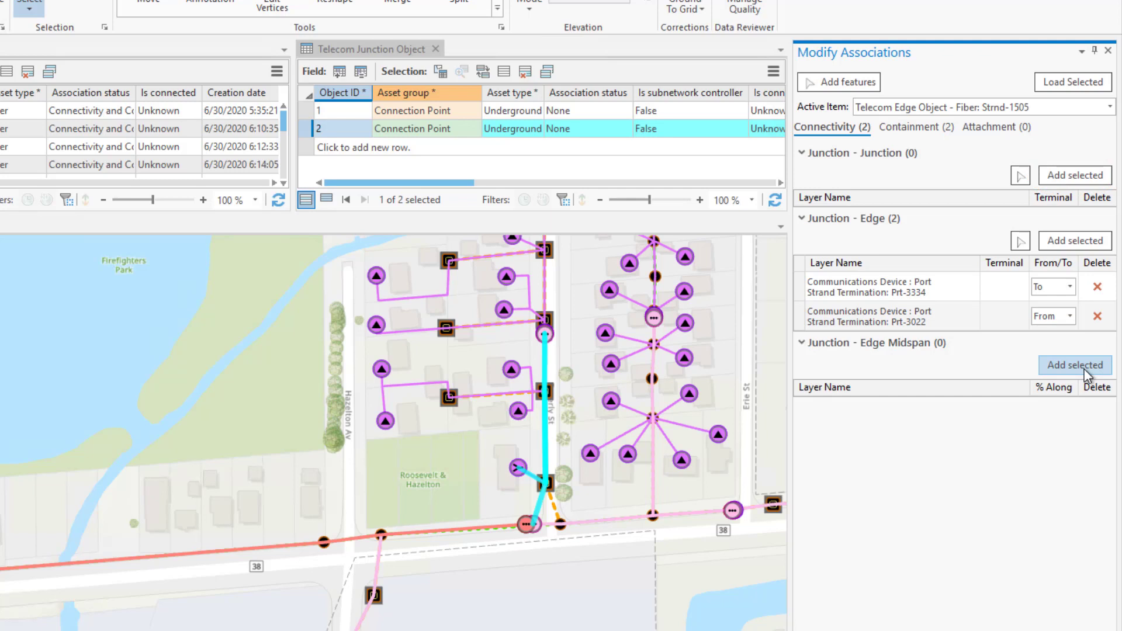
- View Strnd-1505's containment, then make Drop Network Cable the active item again
click(933, 128)
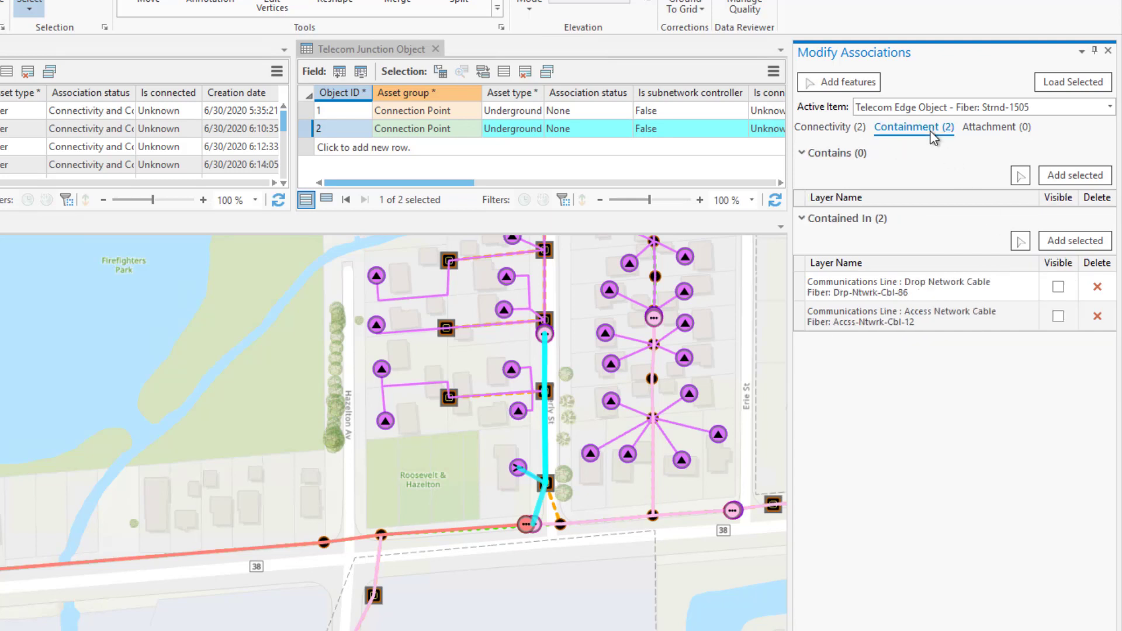
click(1110, 107)
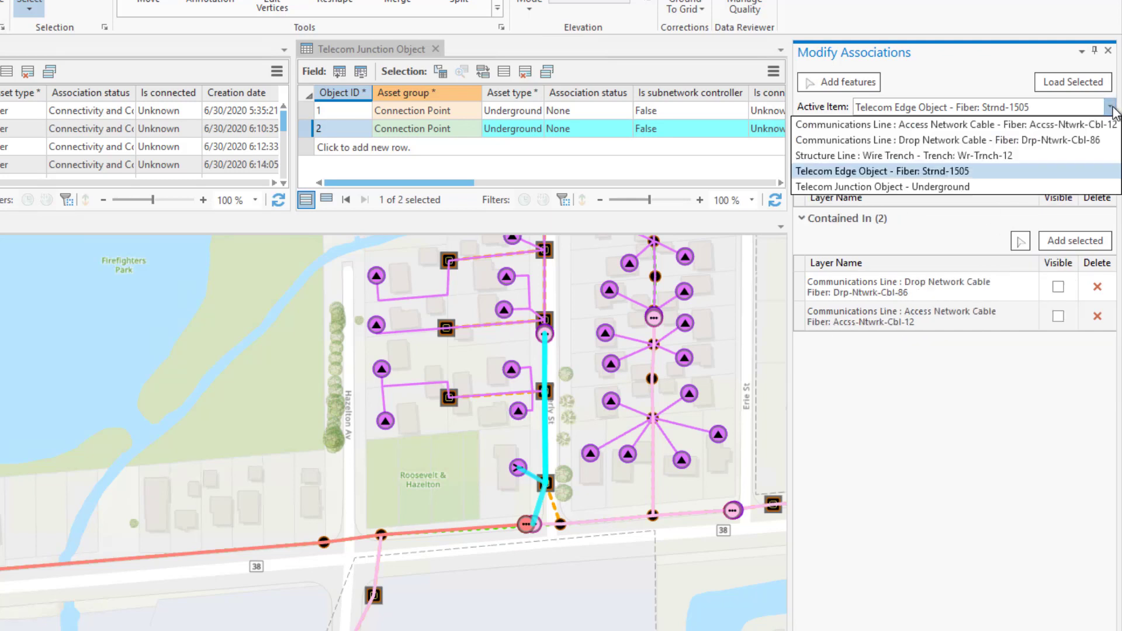
click(1061, 144)
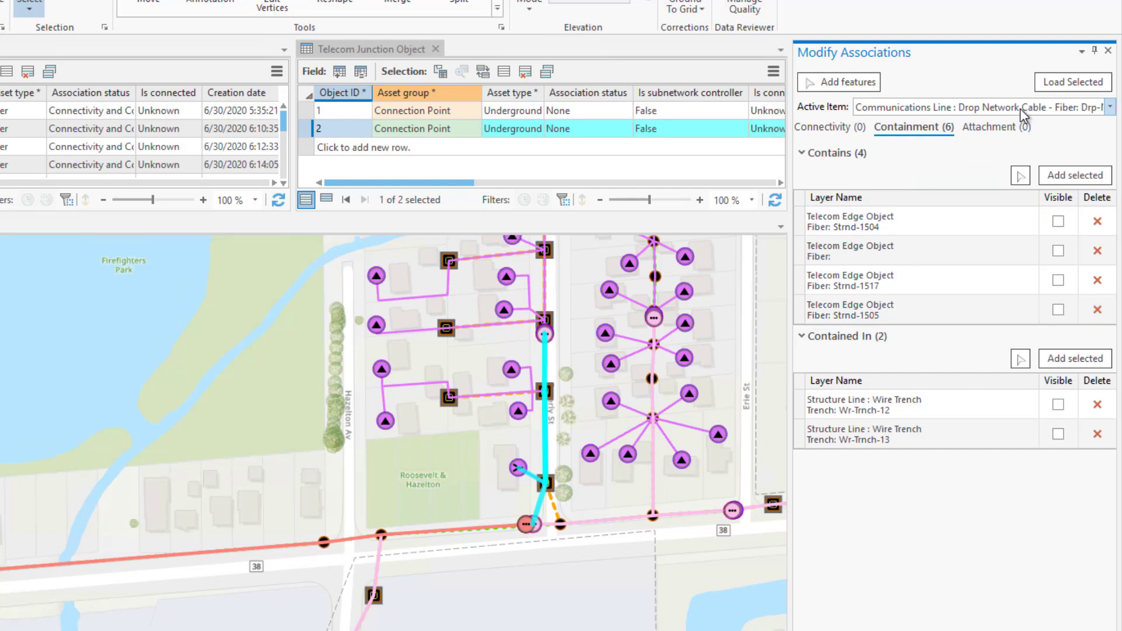
- Show the cable's attachment associations and expand the empty Attachments (0) and Attached To (0) groups
click(1001, 129)
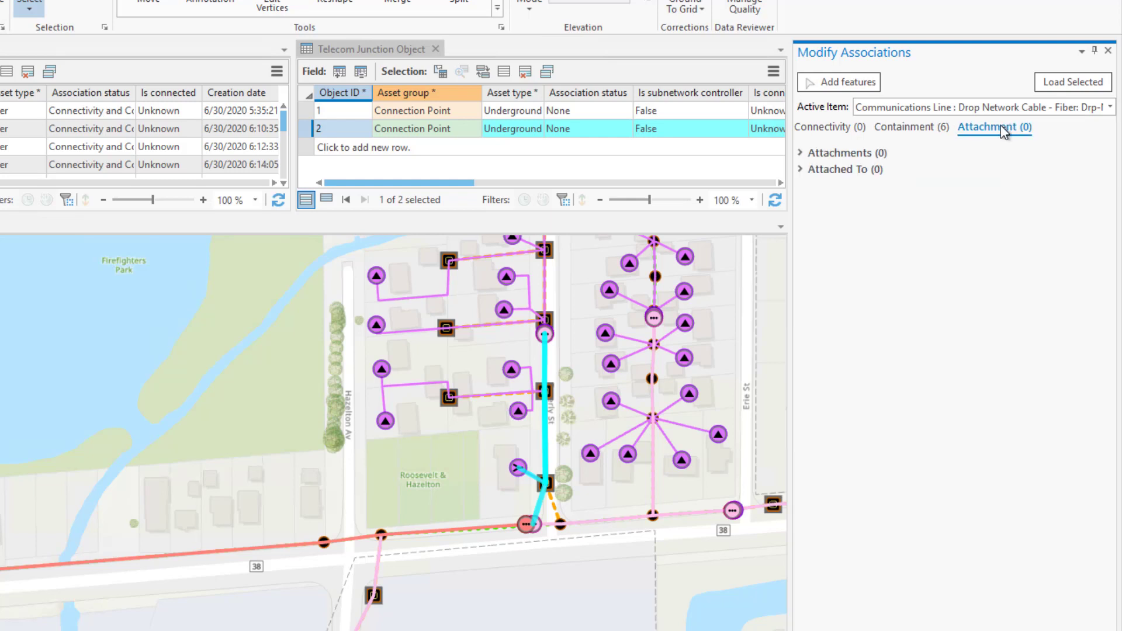
click(801, 152)
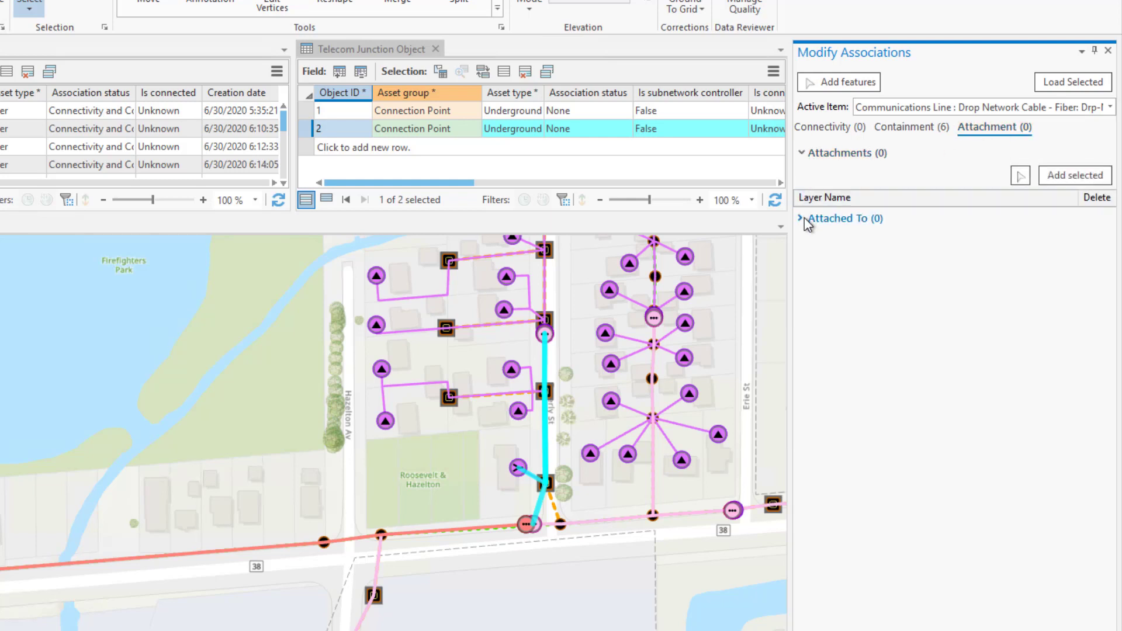
click(801, 218)
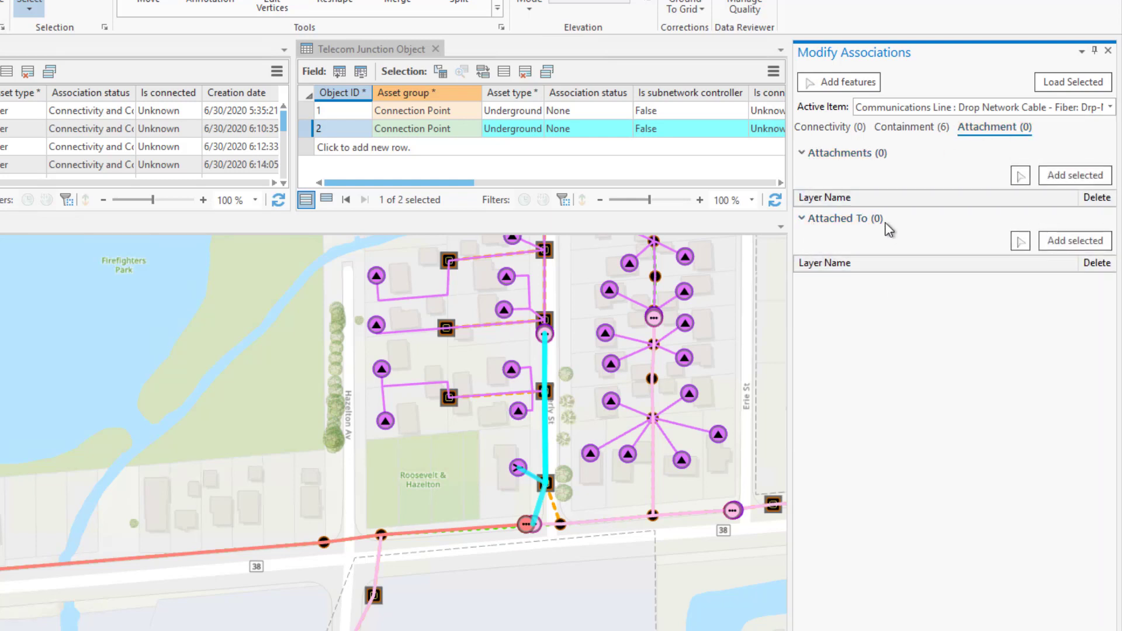